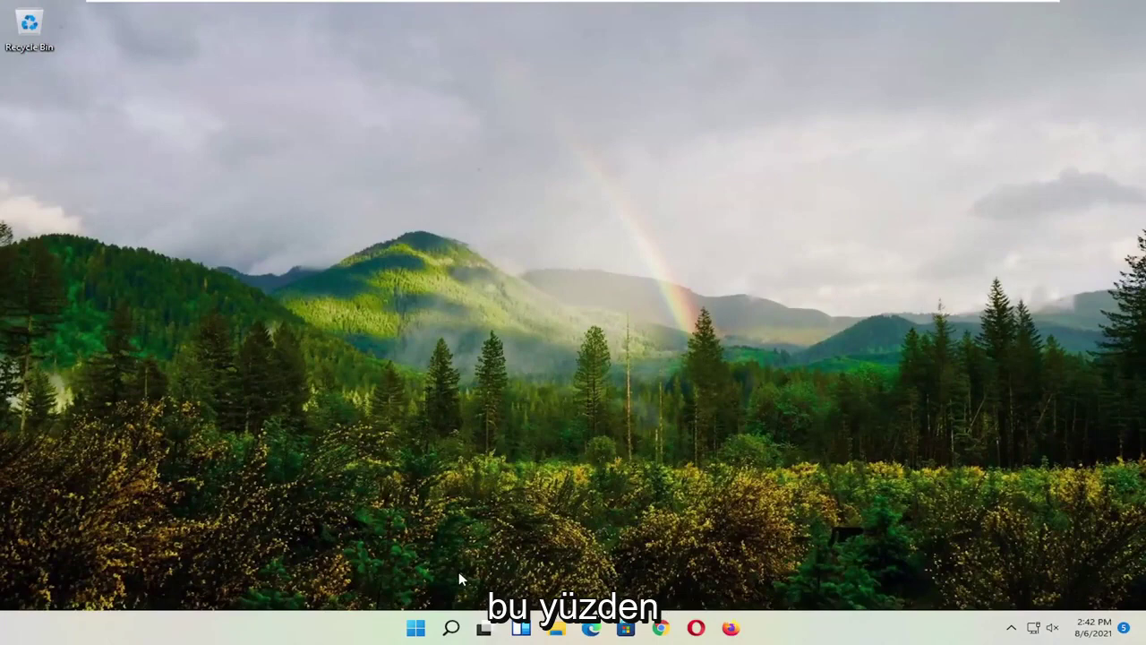
Search for cmd and open Command Prompt as administrator, approving the elevation request
{"action": "left_click", "coordinate": [450, 627]}
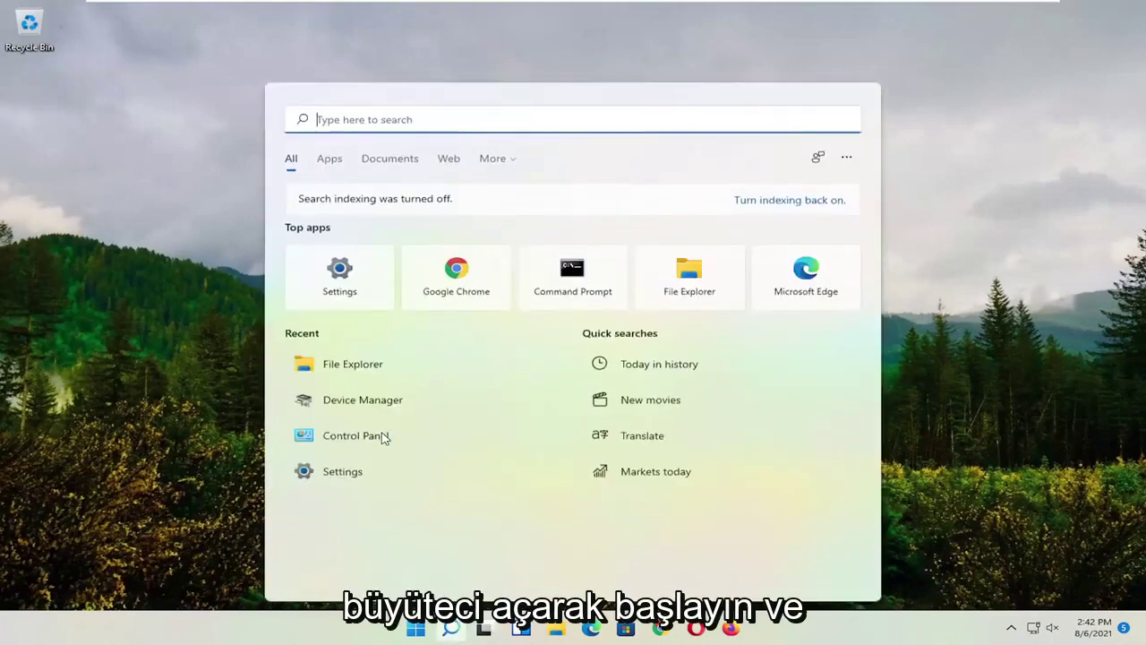
{"action": "type", "text": "cmd"}
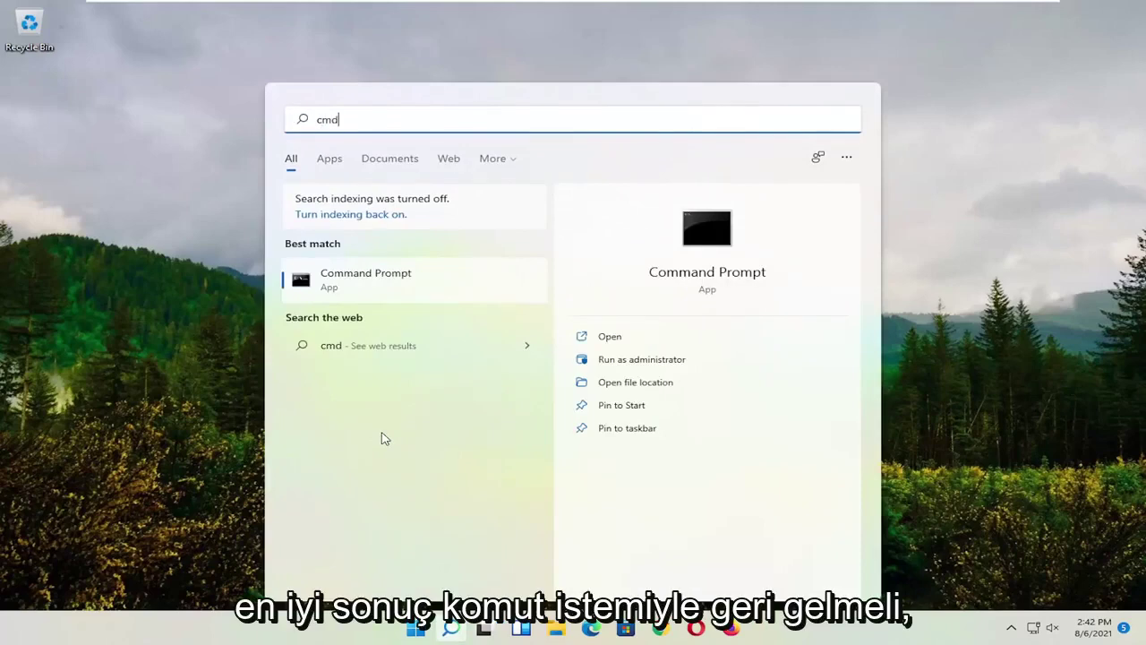
{"action": "right_click", "coordinate": [350, 287]}
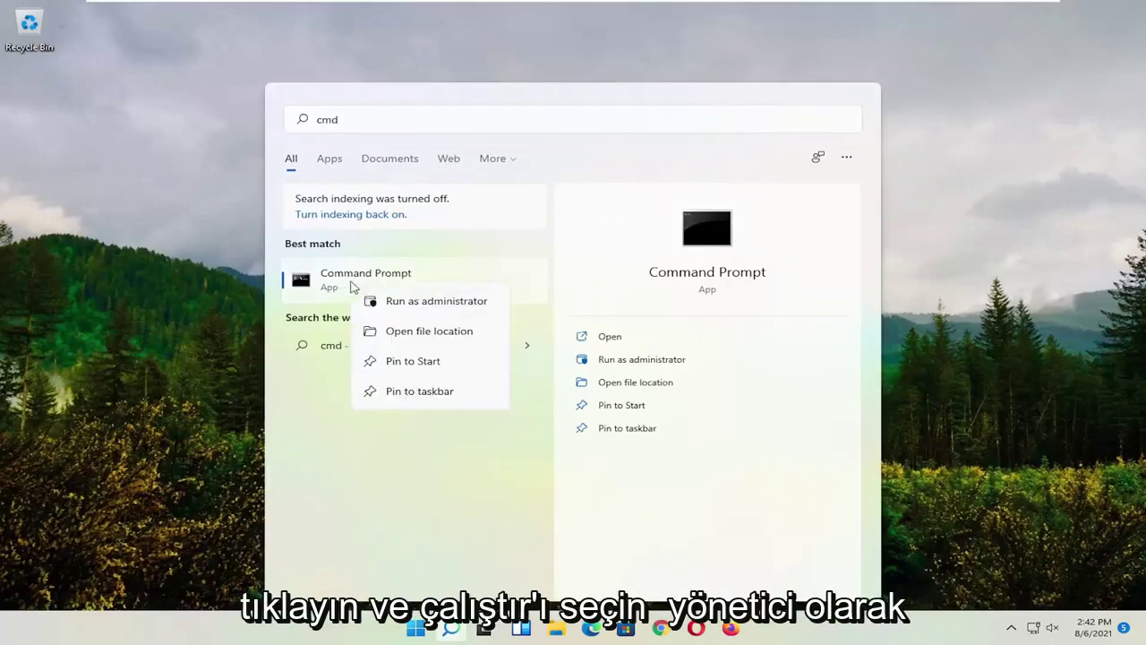
{"action": "left_click", "coordinate": [415, 305]}
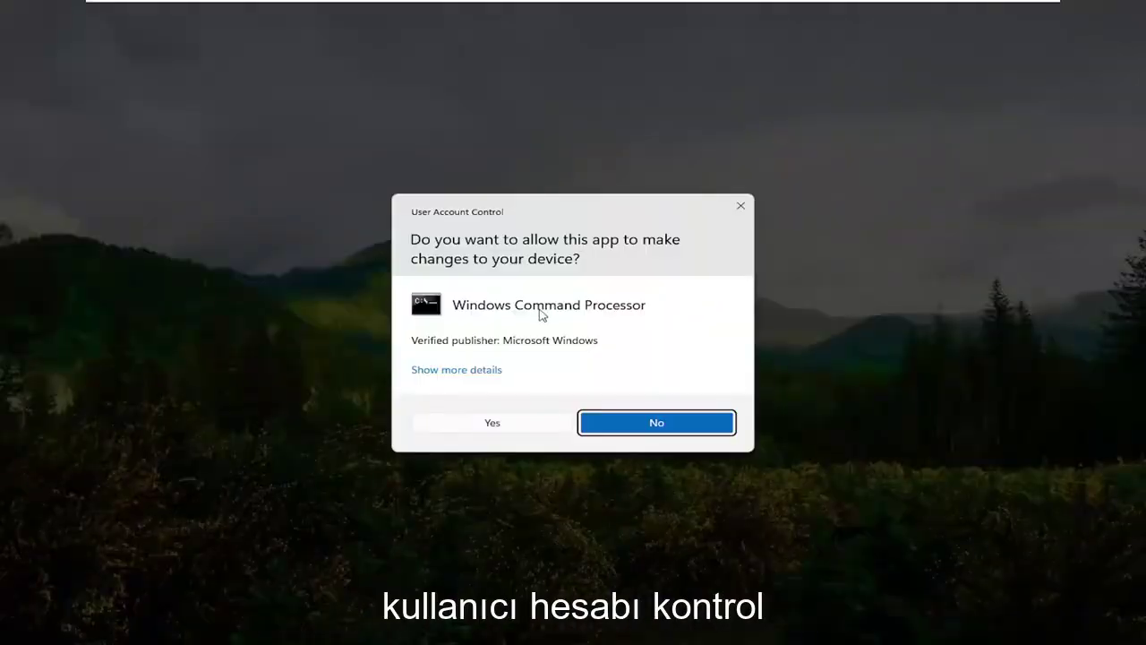
{"action": "left_click", "coordinate": [496, 423]}
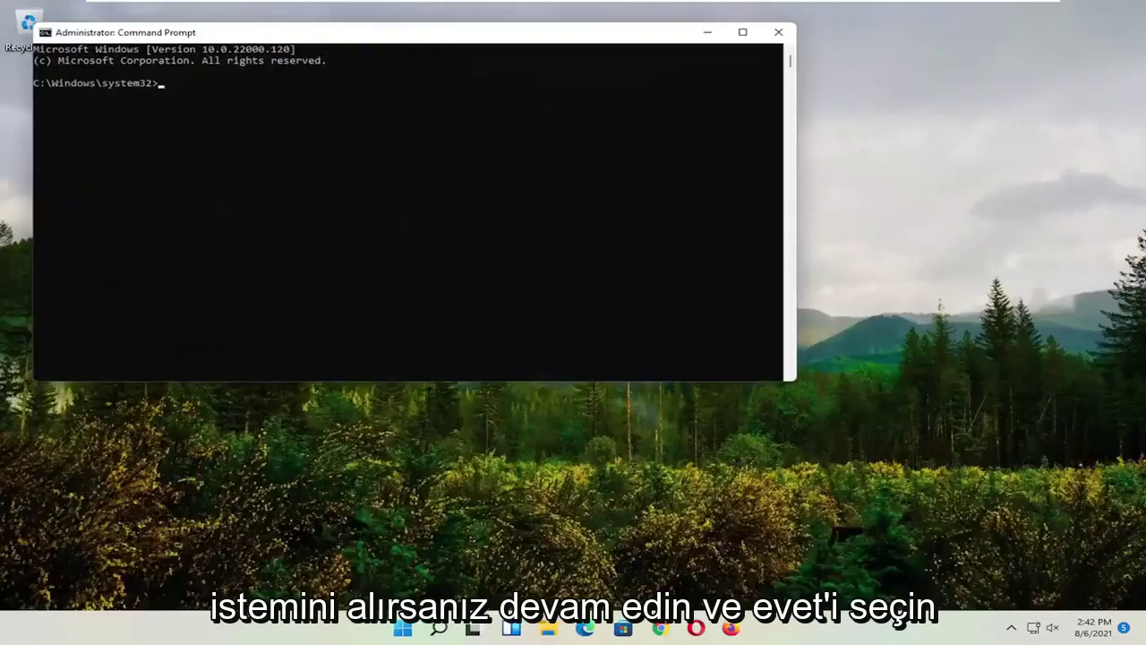
{"action": "left_click_drag", "start_coordinate": [491, 39], "coordinate": [599, 77]}
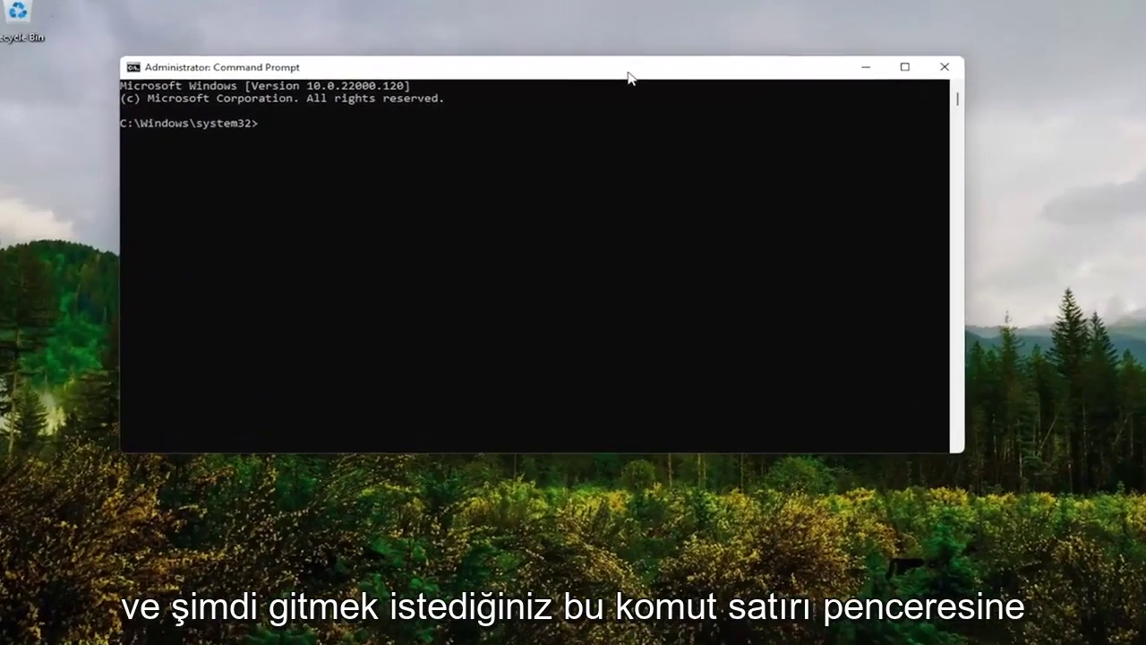
Run the system file check with the command sfc /scannow
{"action": "type", "text": "sfc"}
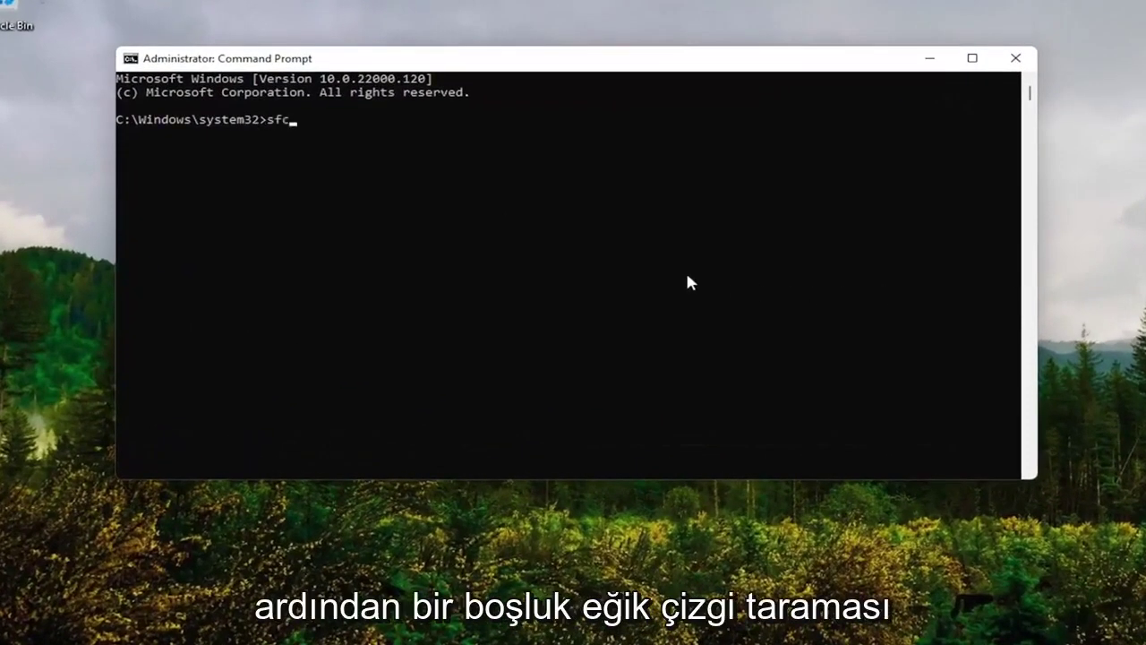
{"action": "type", "text": " /sca"}
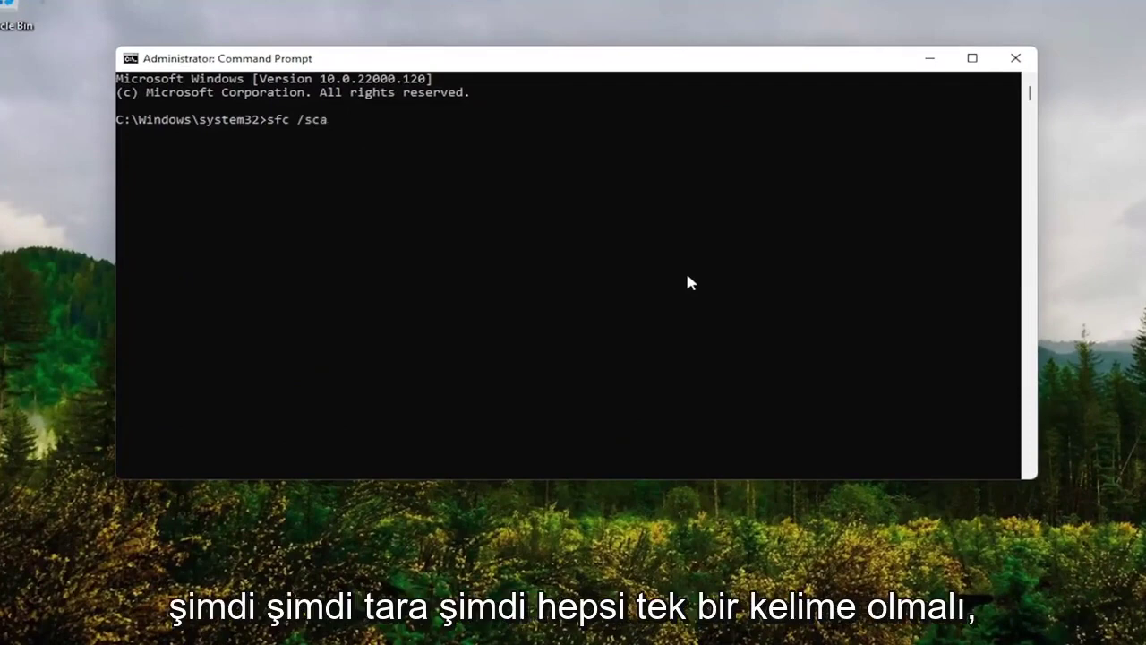
{"action": "type", "text": "nnow"}
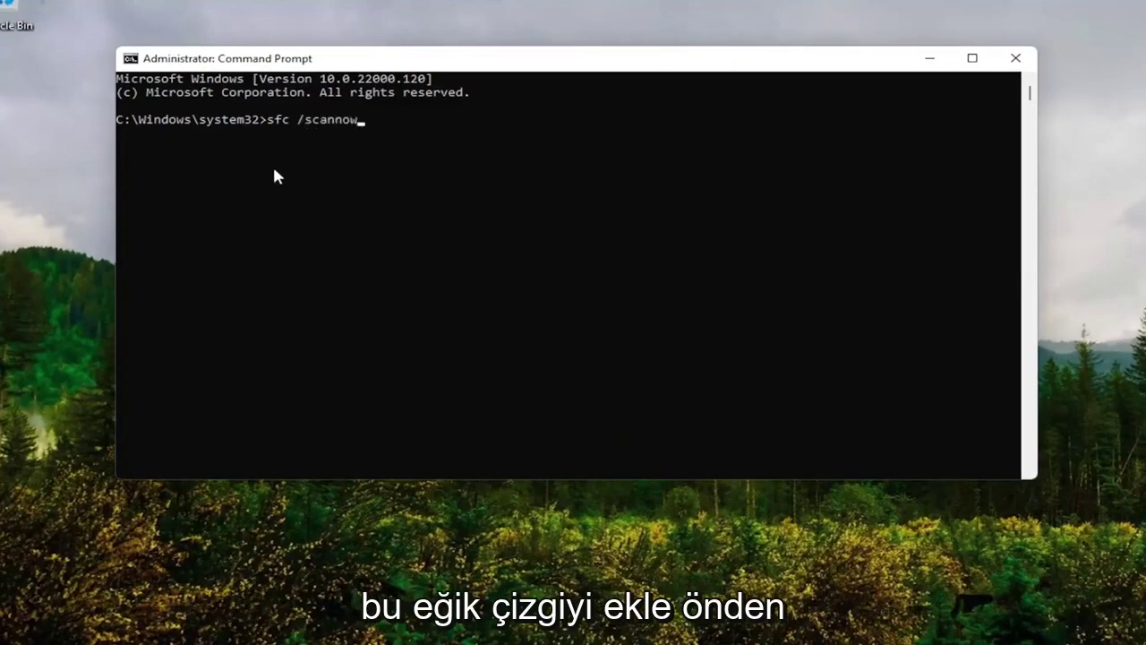
{"action": "key", "text": "Return"}
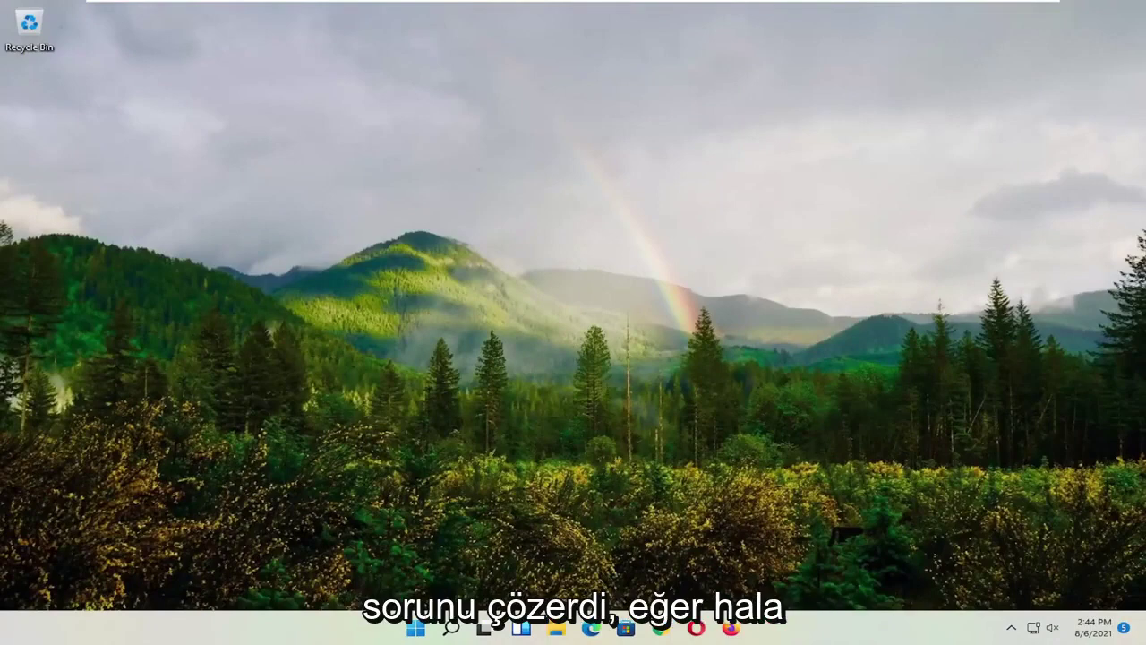
Search for advanced system settings, open System Properties and move its window toward the middle of the screen
{"action": "left_click", "coordinate": [450, 628]}
{"action": "type", "text": "adv"}
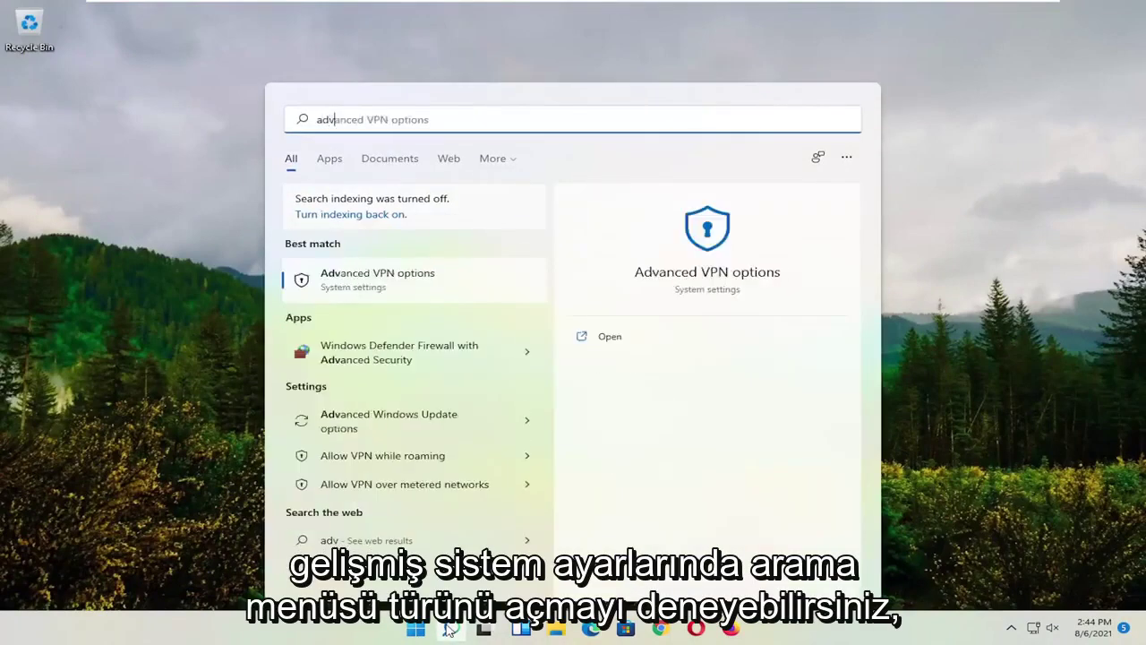
{"action": "type", "text": "anced system s"}
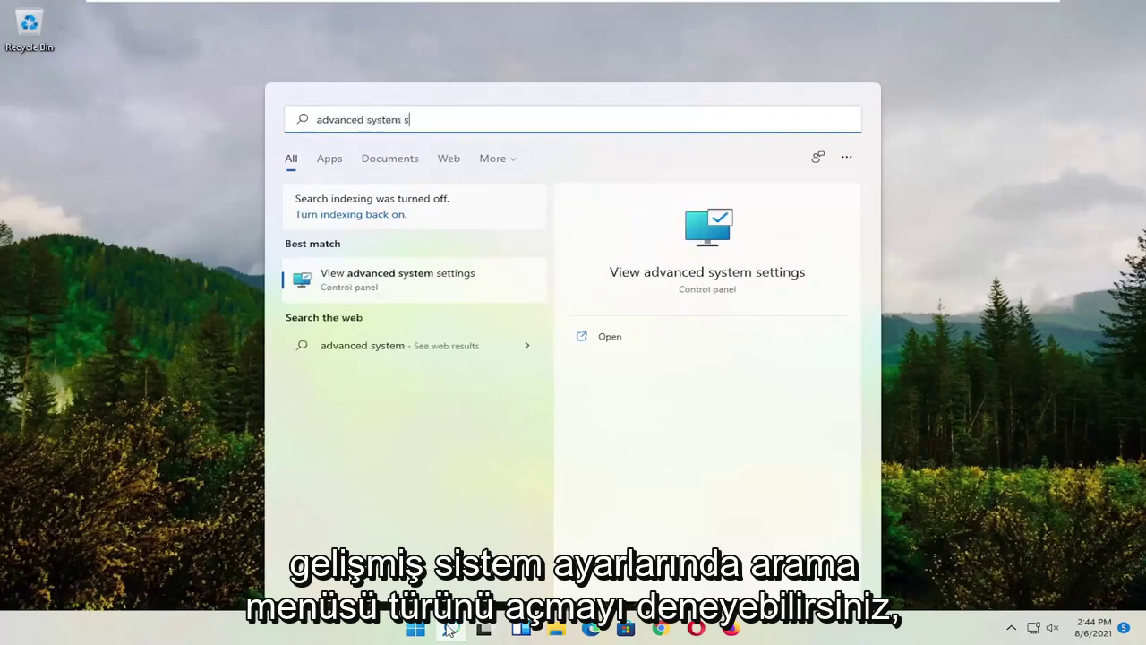
{"action": "type", "text": "ettings"}
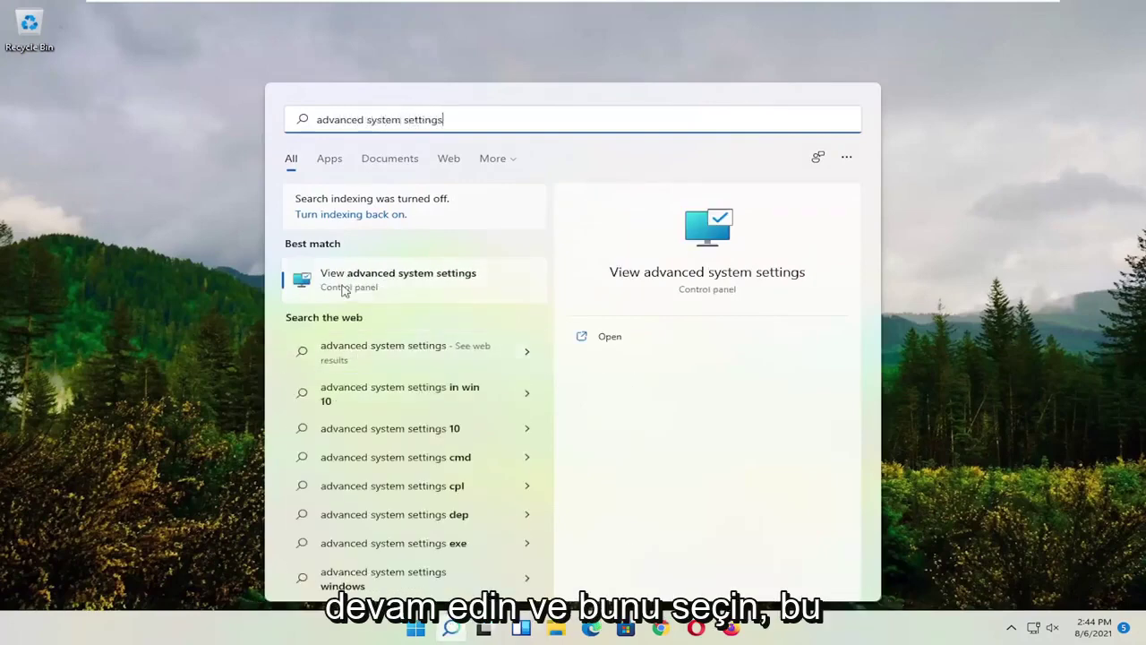
{"action": "left_click", "coordinate": [354, 279]}
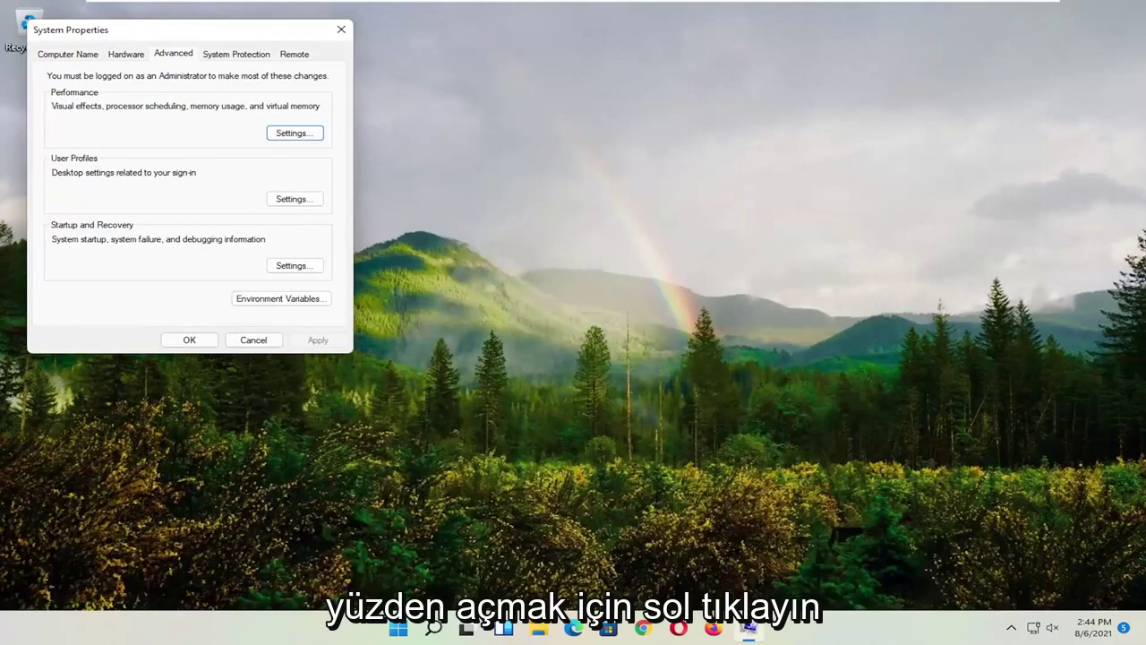
{"action": "left_click_drag", "start_coordinate": [146, 36], "coordinate": [457, 146]}
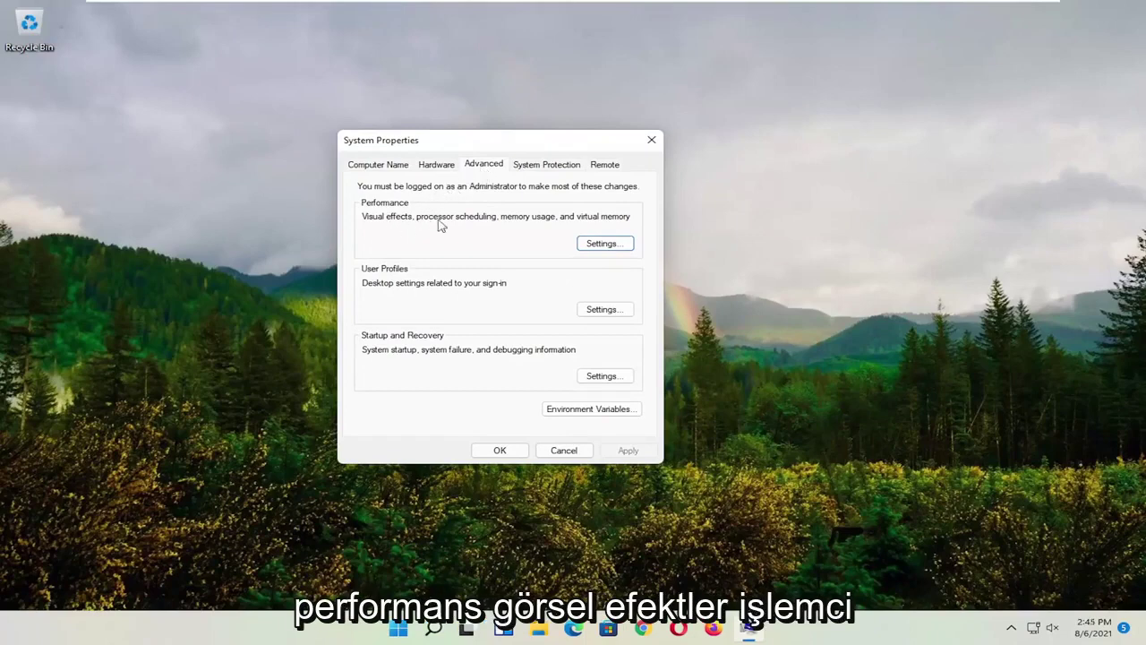
In the performance settings, choose Data Execution Prevention for all programs and services except those selected
{"action": "left_click", "coordinate": [611, 243]}
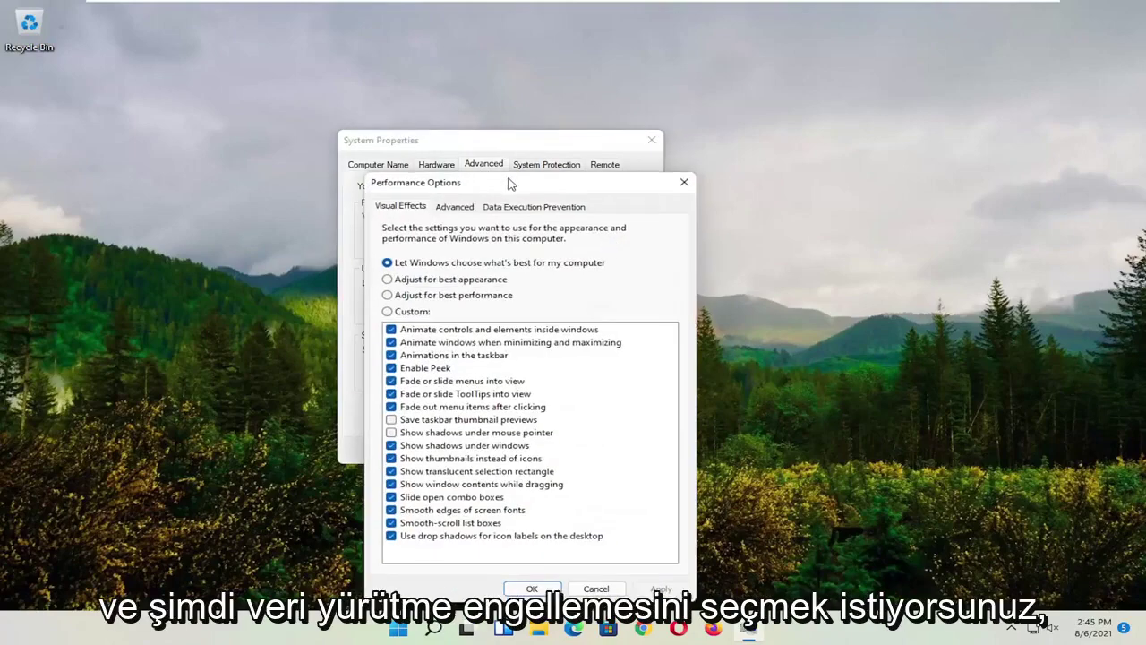
{"action": "left_click_drag", "start_coordinate": [511, 184], "coordinate": [483, 96]}
{"action": "left_click", "coordinate": [530, 124]}
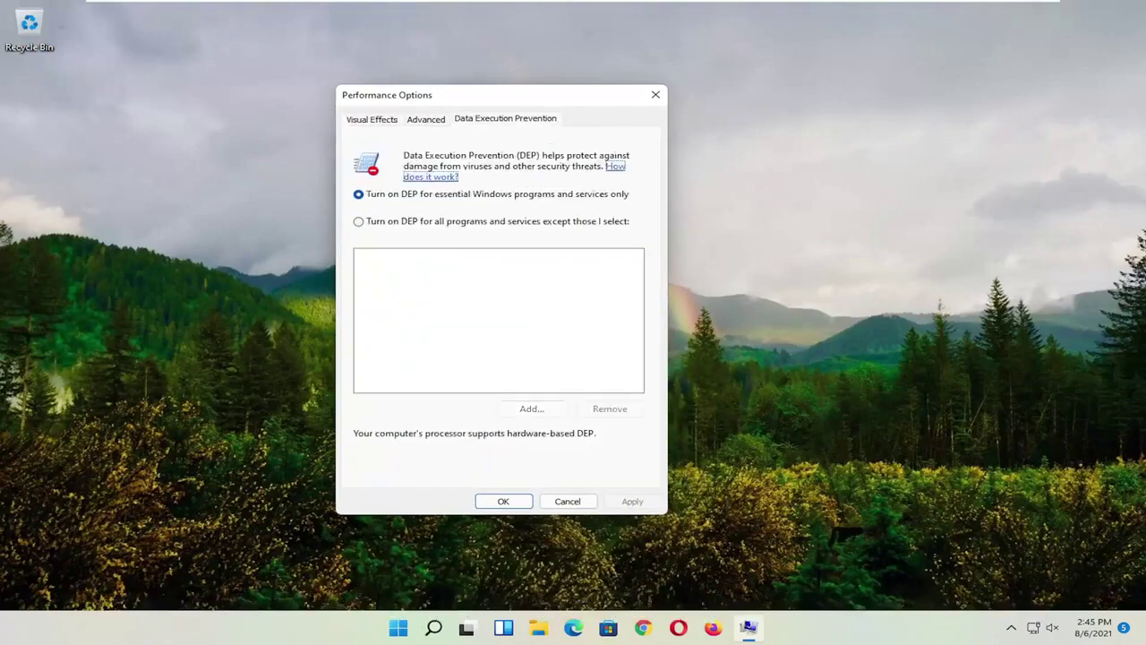
{"action": "left_click", "coordinate": [395, 224]}
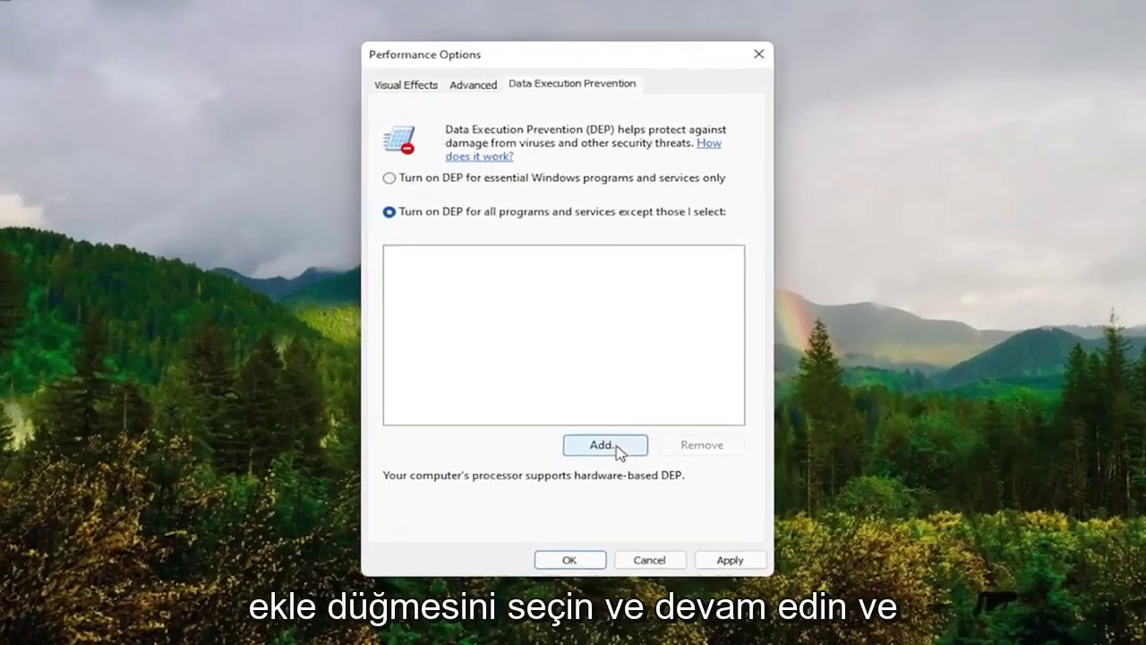
Start adding a DEP exception and browse to Program Files\iPod\bin on Local Disk (C:)
{"action": "left_click", "coordinate": [604, 445]}
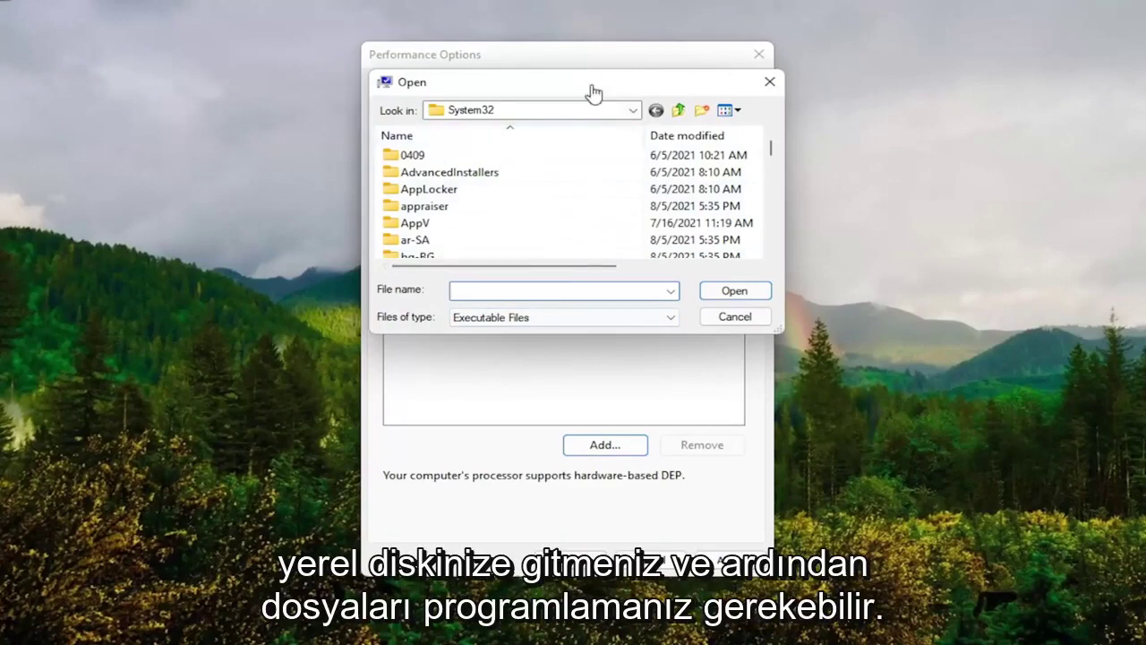
{"action": "left_click", "coordinate": [633, 110]}
{"action": "left_click", "coordinate": [501, 146]}
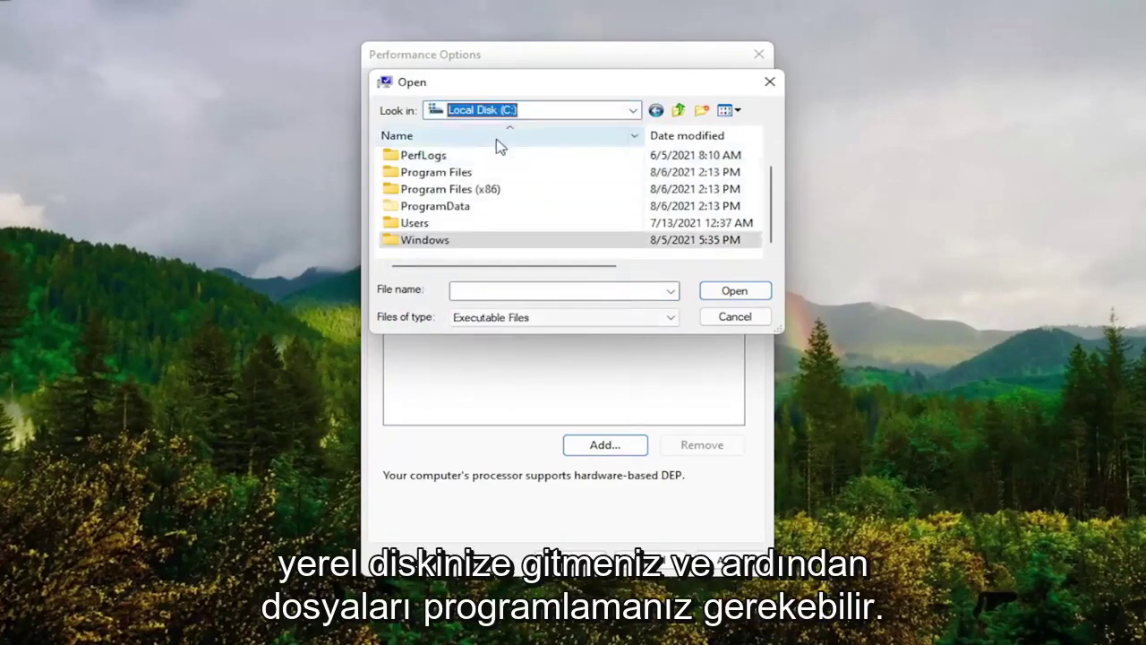
{"action": "double_click", "coordinate": [436, 174]}
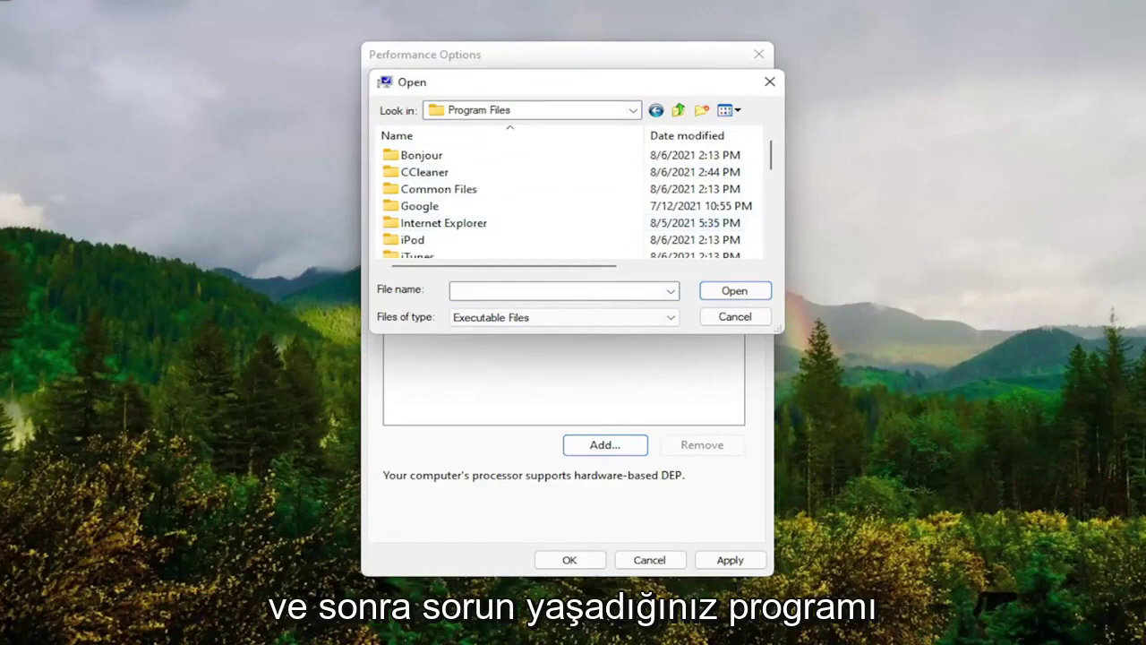
{"action": "left_click", "coordinate": [421, 206]}
{"action": "double_click", "coordinate": [421, 240]}
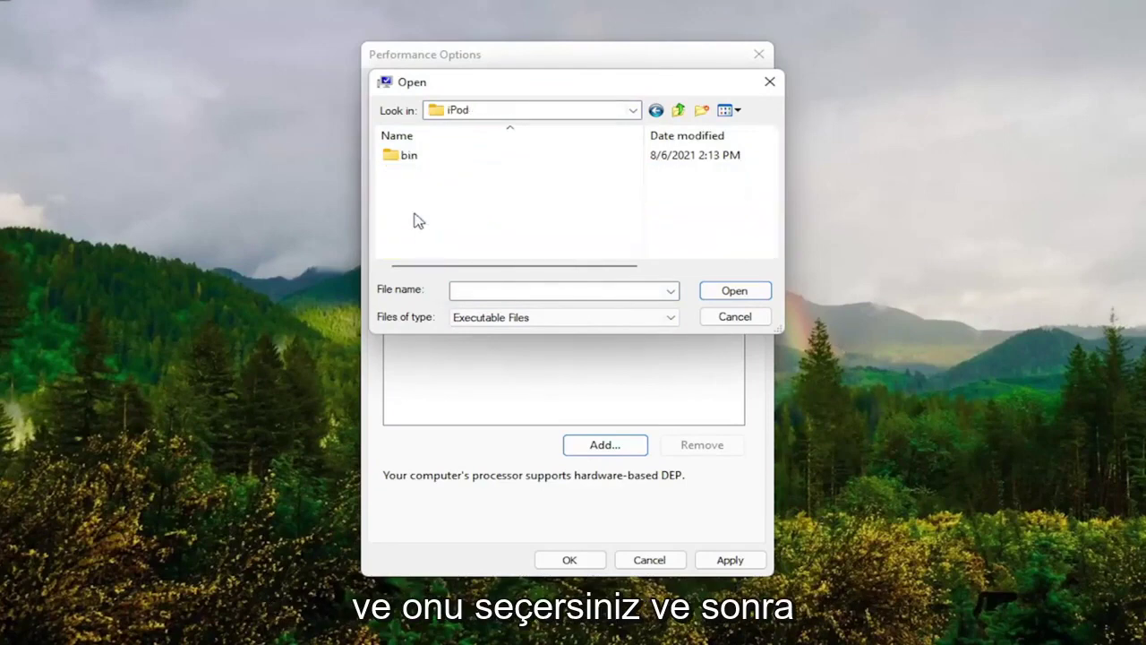
{"action": "double_click", "coordinate": [412, 155]}
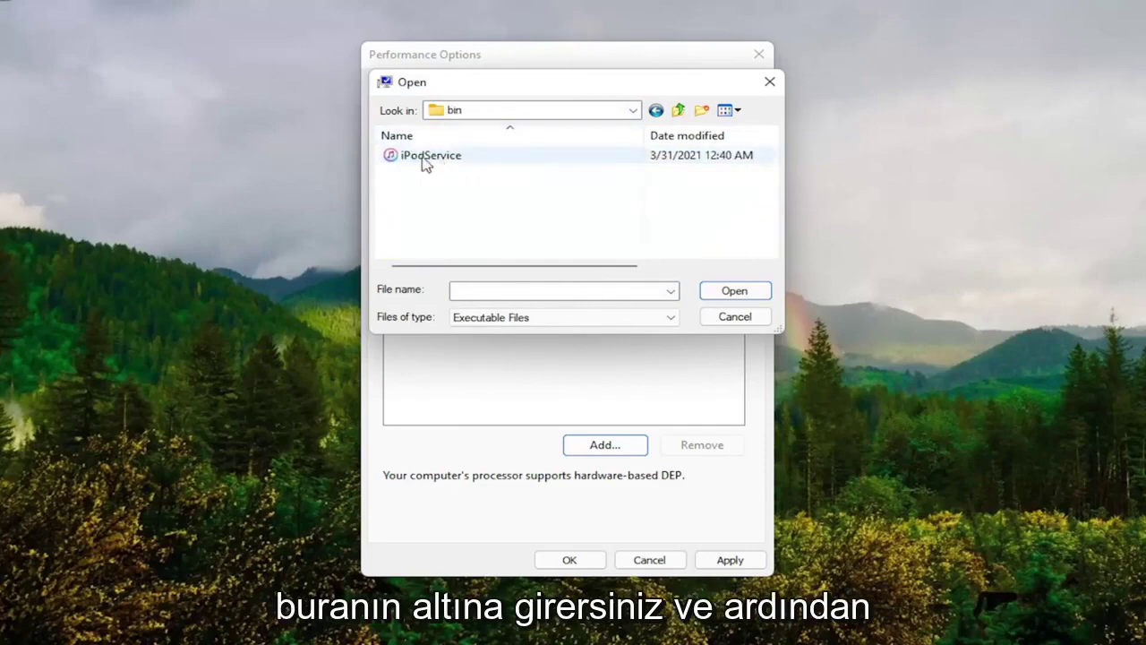
Try to add the iPodService executable as a DEP exception, and close Performance Options and System Properties without applying
{"action": "left_click", "coordinate": [426, 159]}
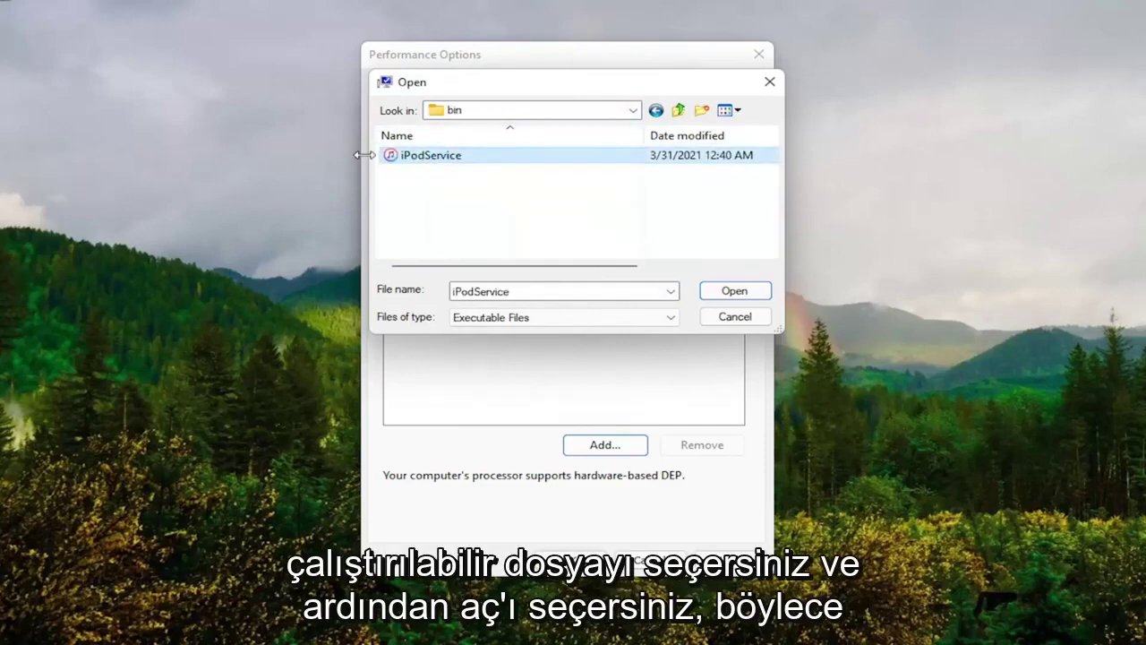
{"action": "left_click", "coordinate": [755, 297]}
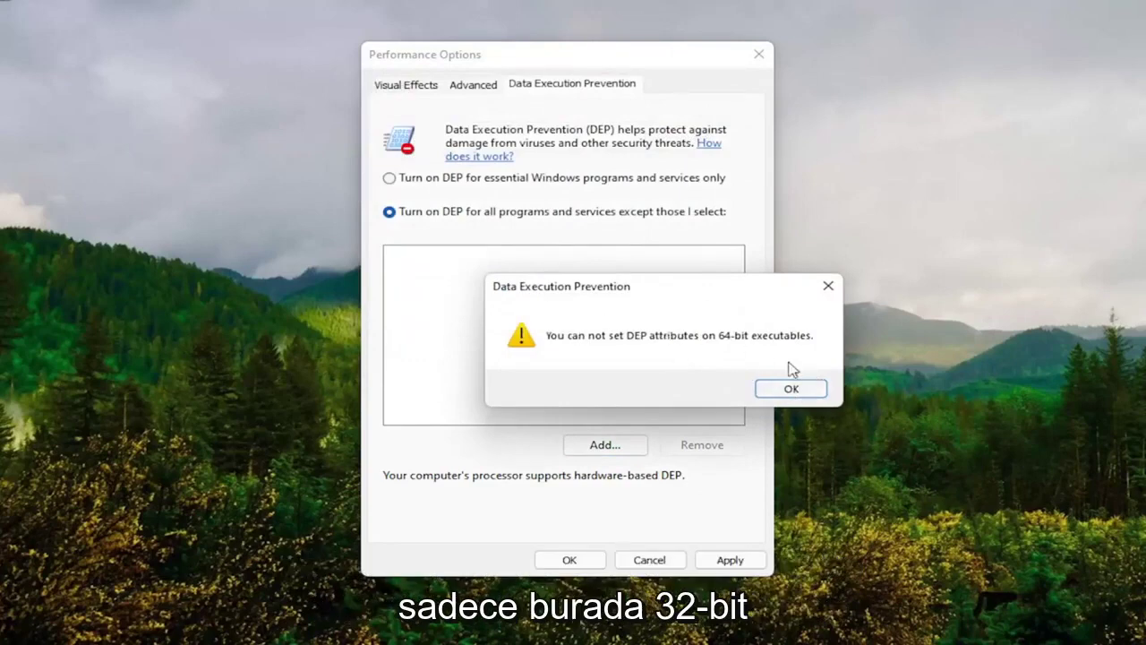
{"action": "left_click", "coordinate": [796, 393]}
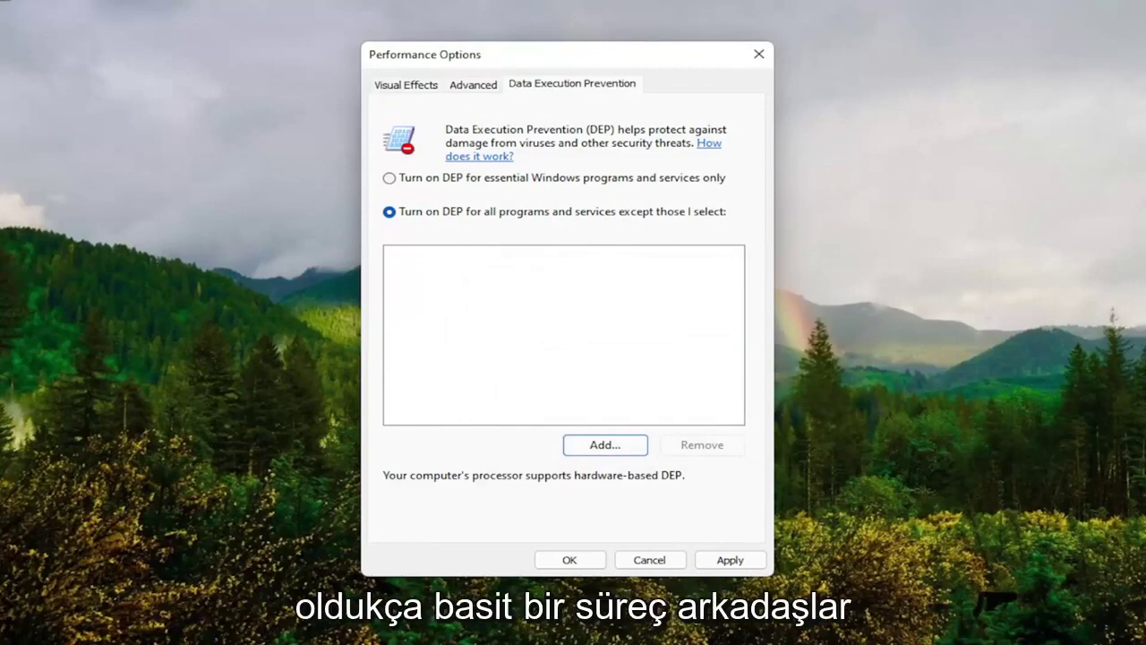
{"action": "left_click", "coordinate": [759, 54]}
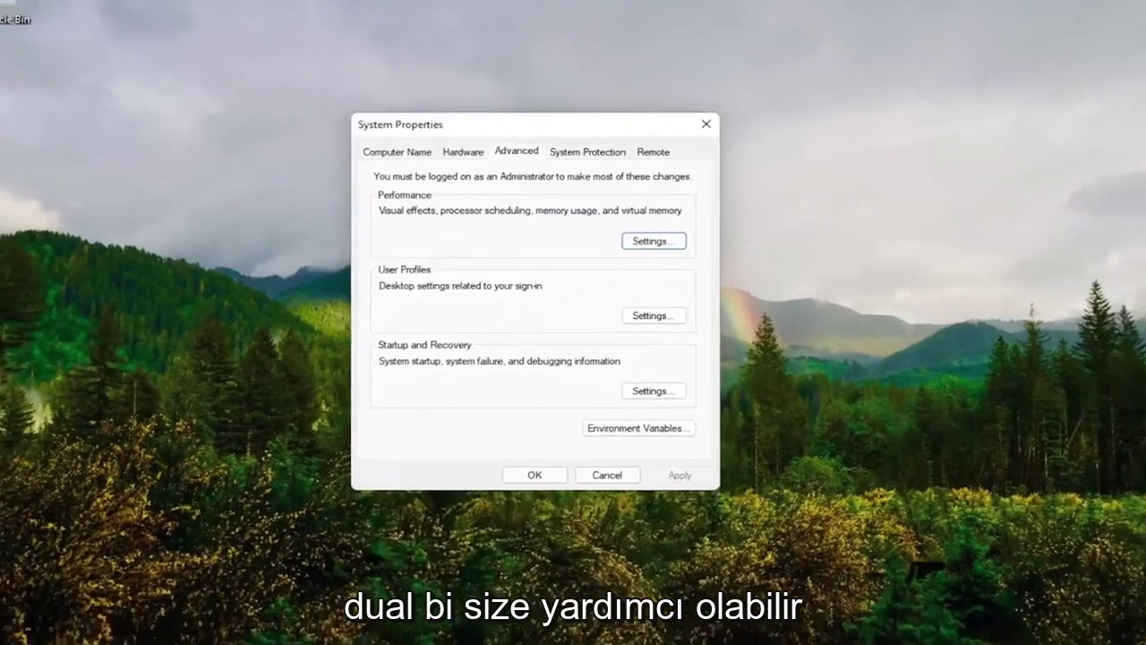
{"action": "left_click", "coordinate": [706, 123]}
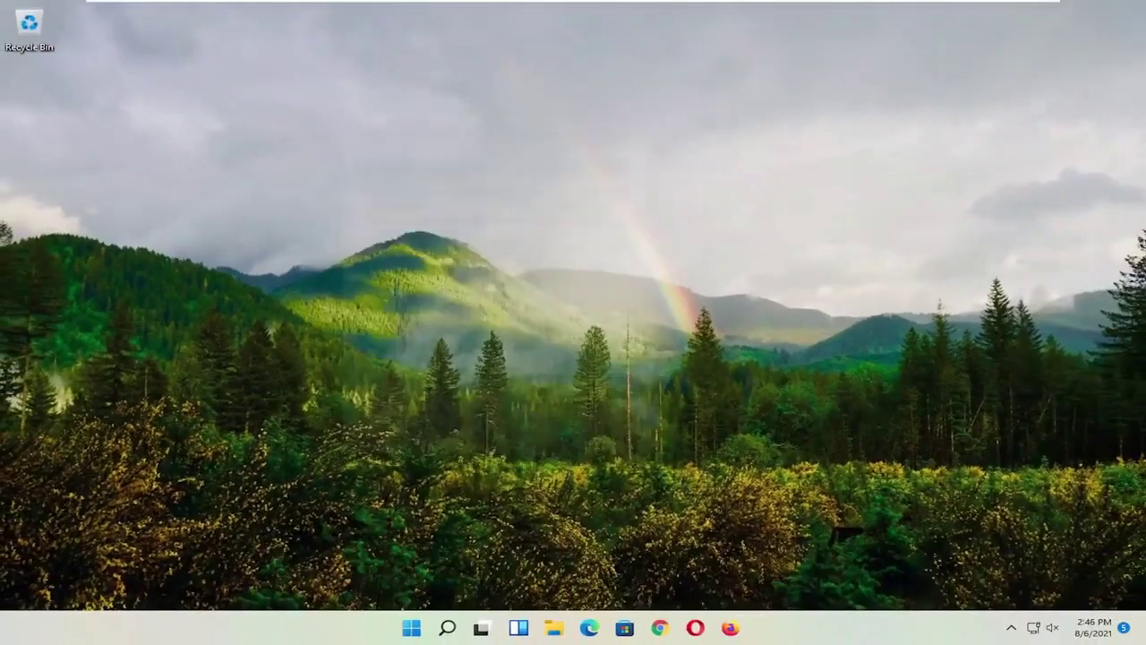